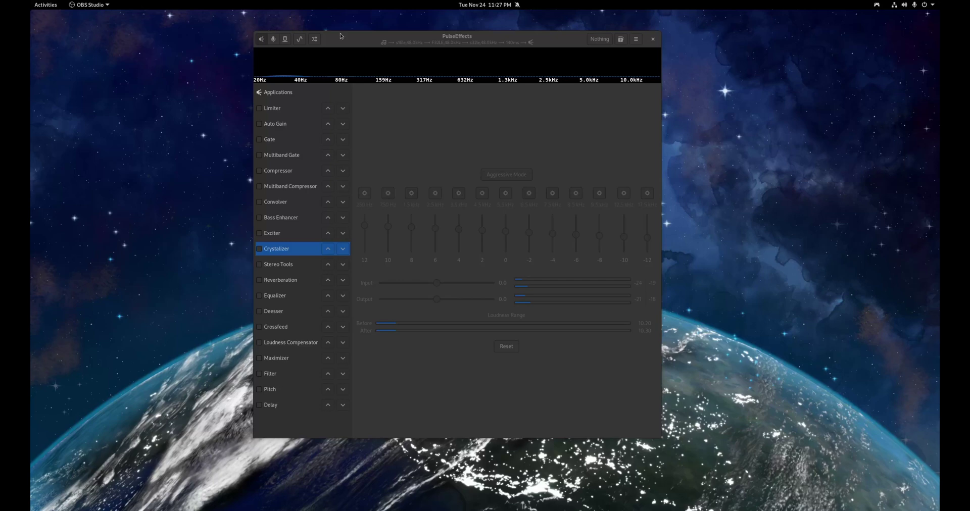
# Focus the PulseEffects window over OBS Studio, showing the Crystalizer output effect bands.
pyautogui.click(411, 36)
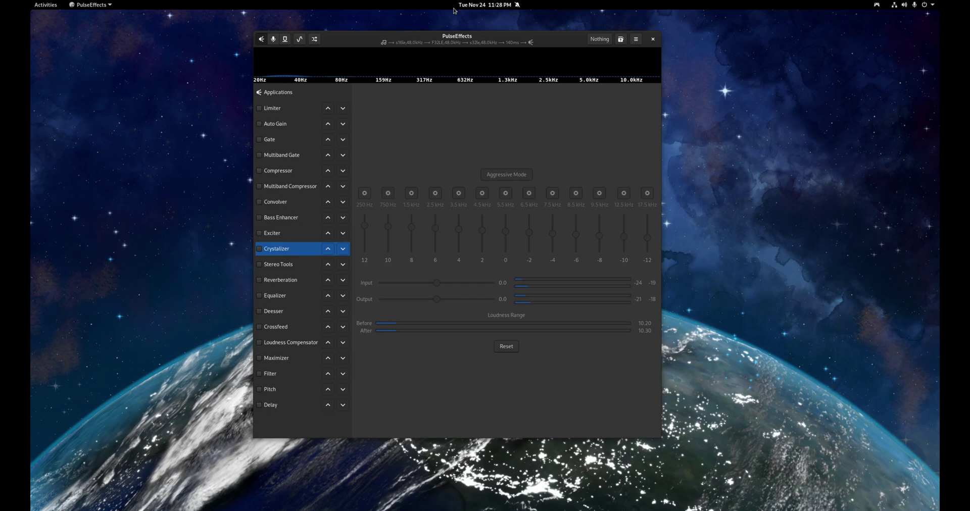
pyautogui.press('super')
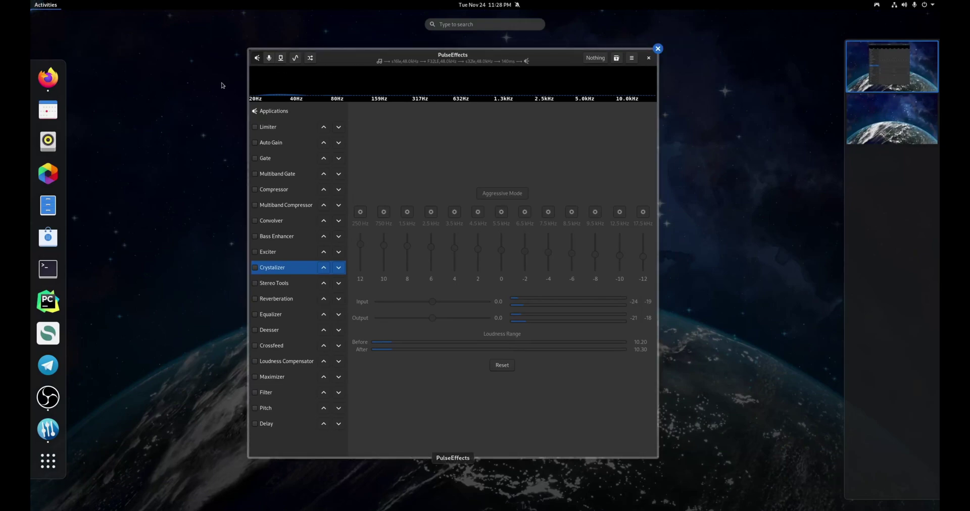
pyautogui.click(345, 59)
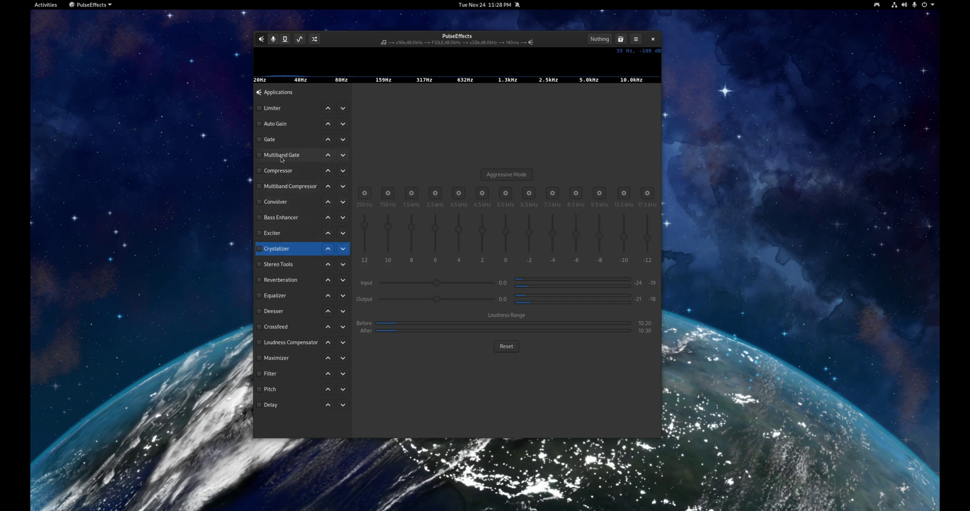
# Open the PulseAudio server info page and replace the Podcasting preset with Nothing.
pyautogui.click(273, 38)
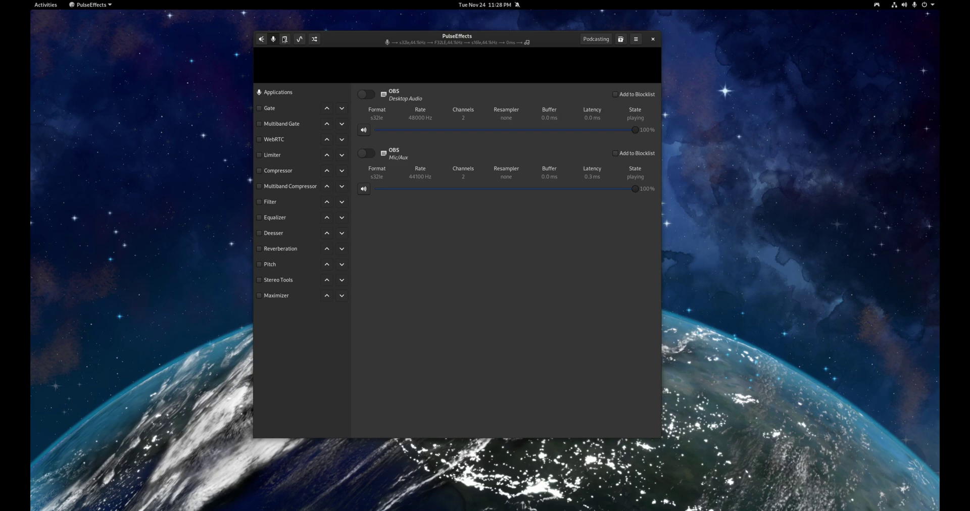
pyautogui.click(285, 39)
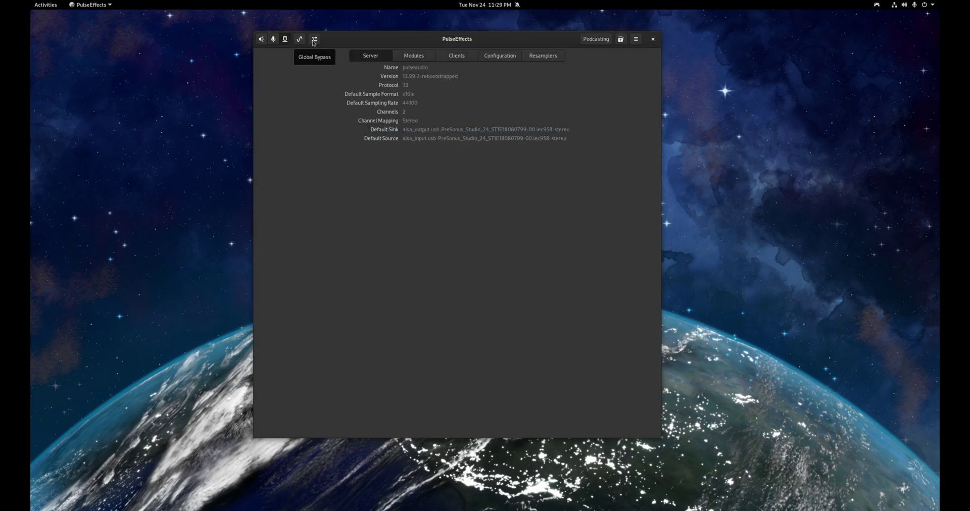
pyautogui.click(594, 41)
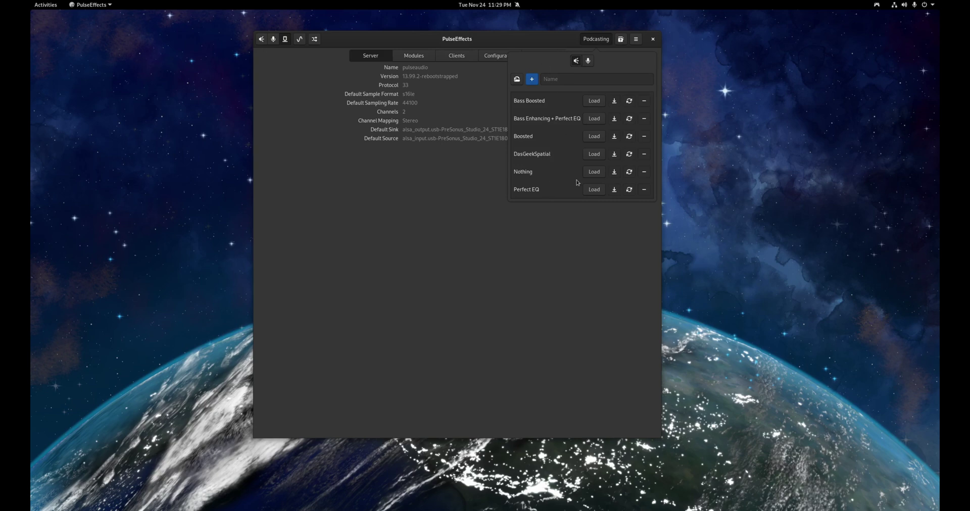
pyautogui.click(593, 173)
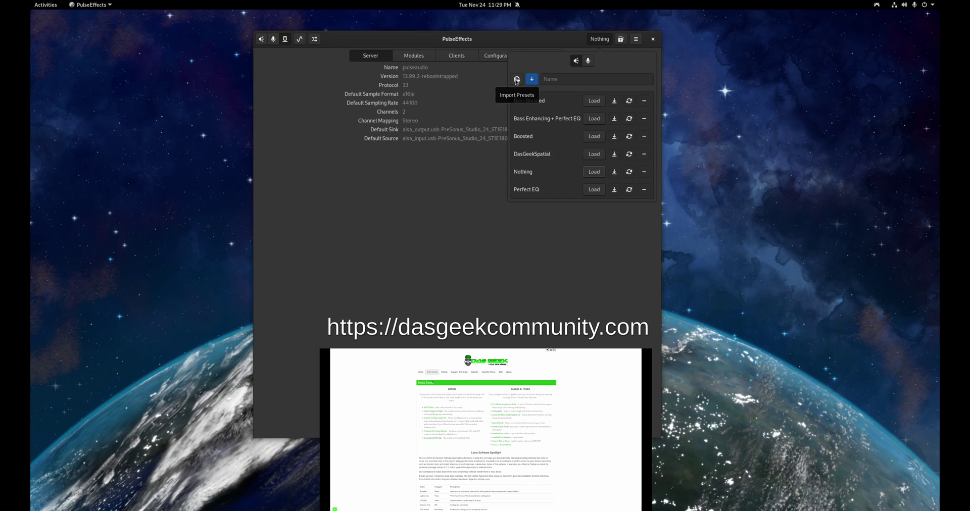
# Import DasGeekSpatial.json as a preset and return to the microphone input effects.
pyautogui.click(516, 80)
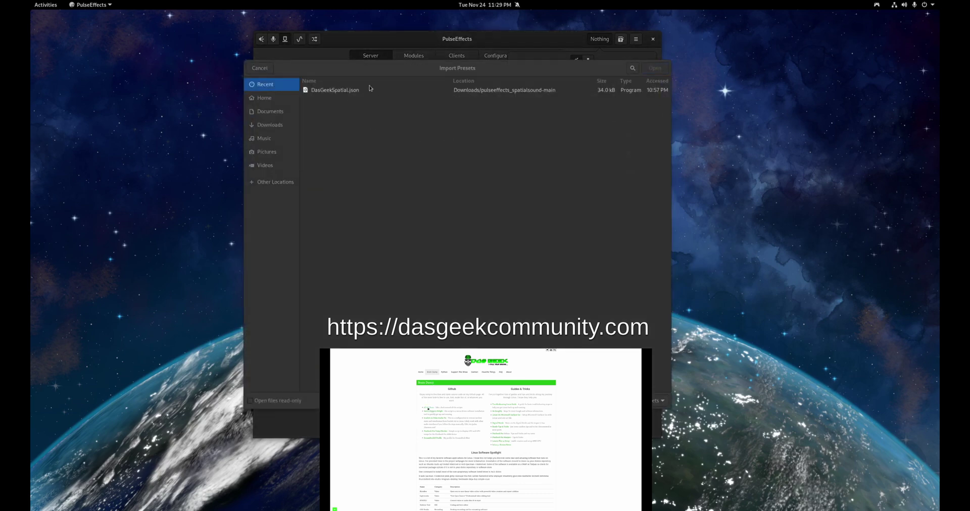
pyautogui.click(249, 68)
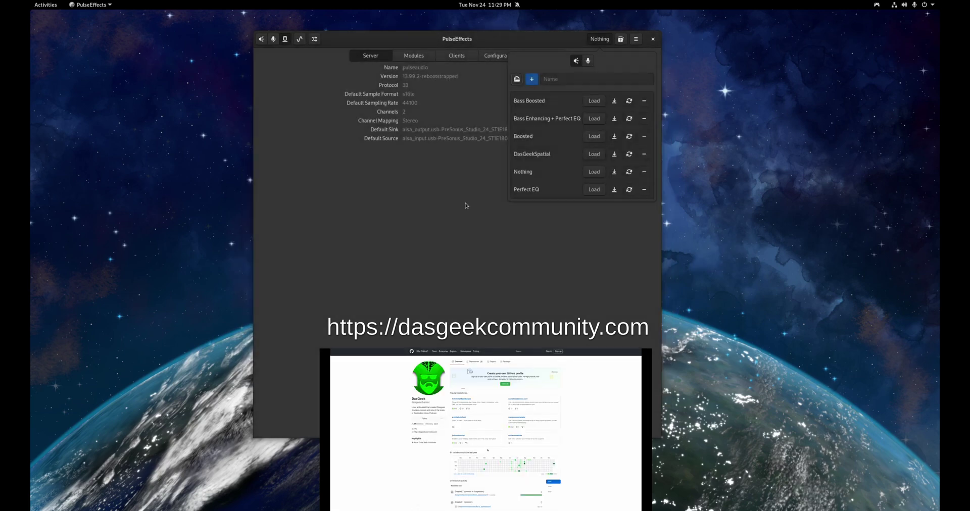
pyautogui.click(466, 206)
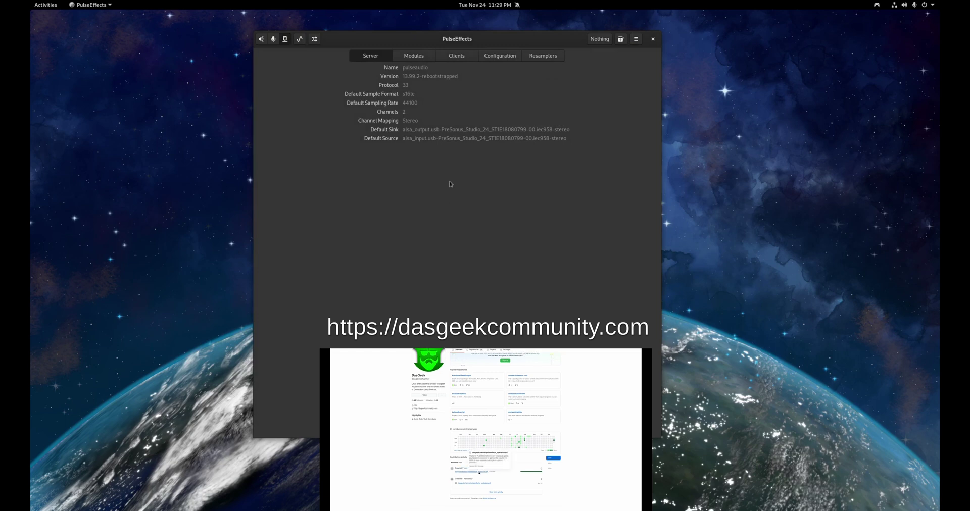
pyautogui.click(262, 39)
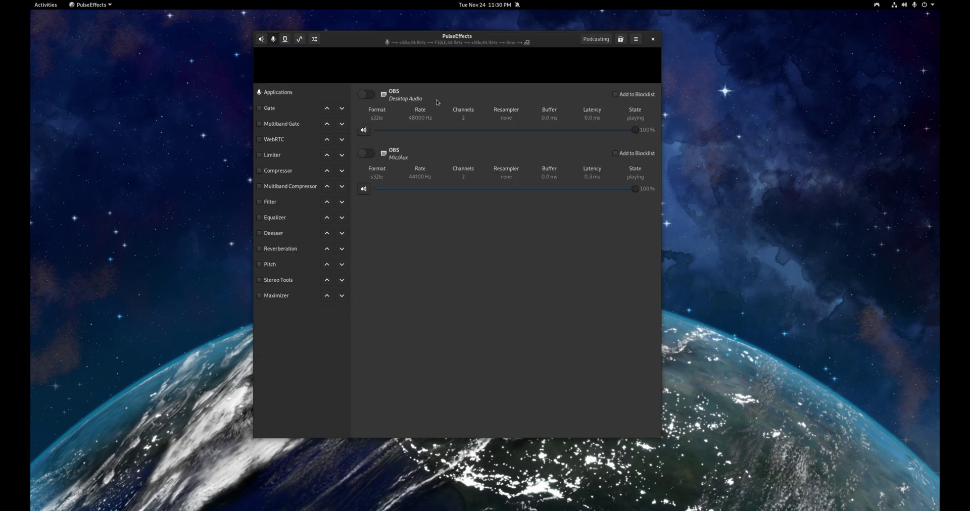
# Enable processing for the Mic/Aux stream, then switch Reverberation and Pitch on and back off.
pyautogui.click(366, 154)
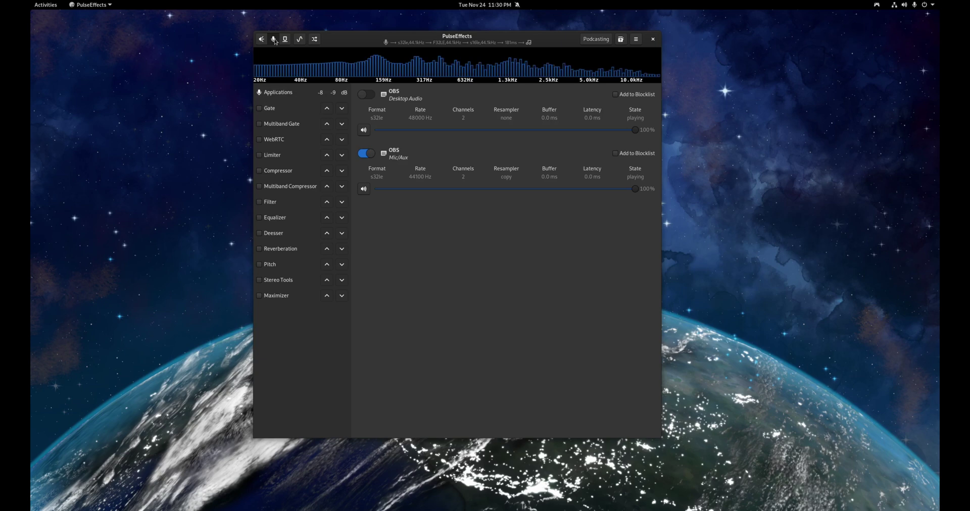
pyautogui.click(260, 250)
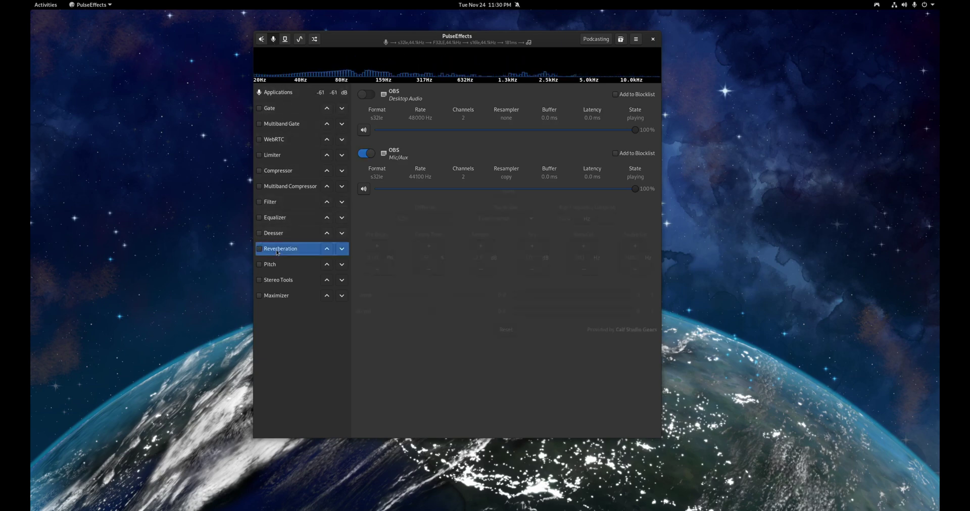
pyautogui.click(258, 249)
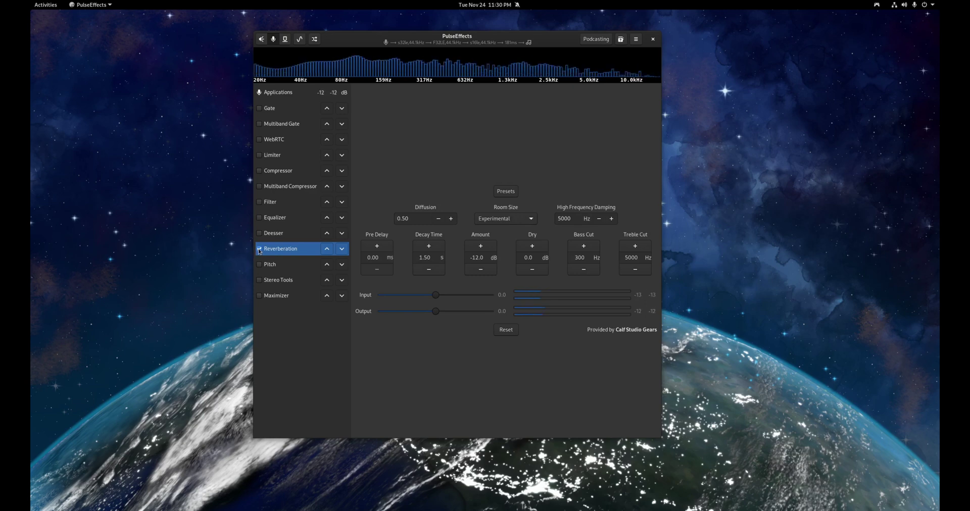
pyautogui.click(259, 249)
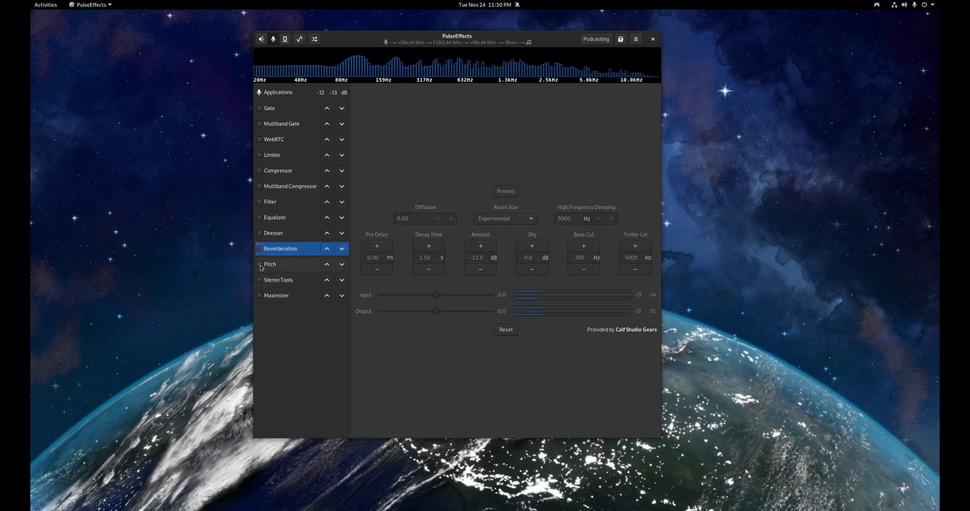
pyautogui.click(260, 265)
pyautogui.click(280, 267)
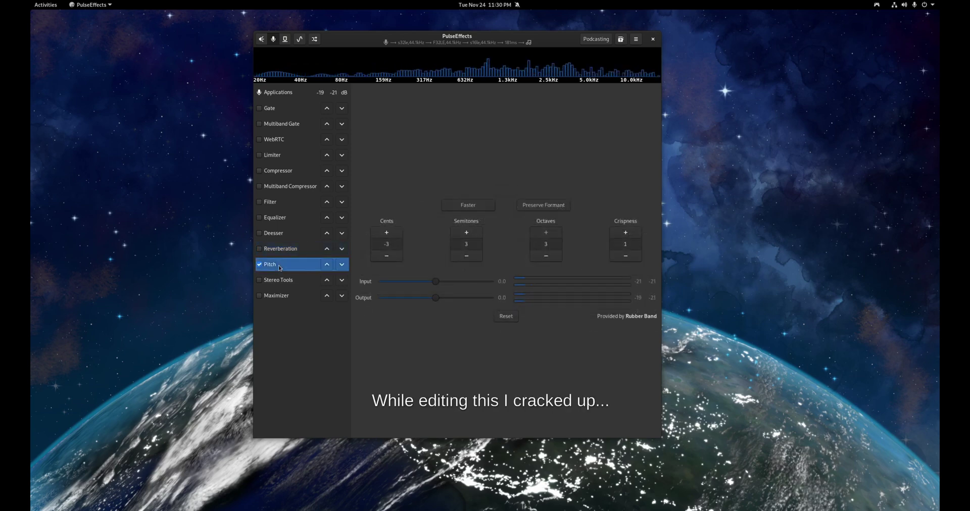
pyautogui.click(259, 265)
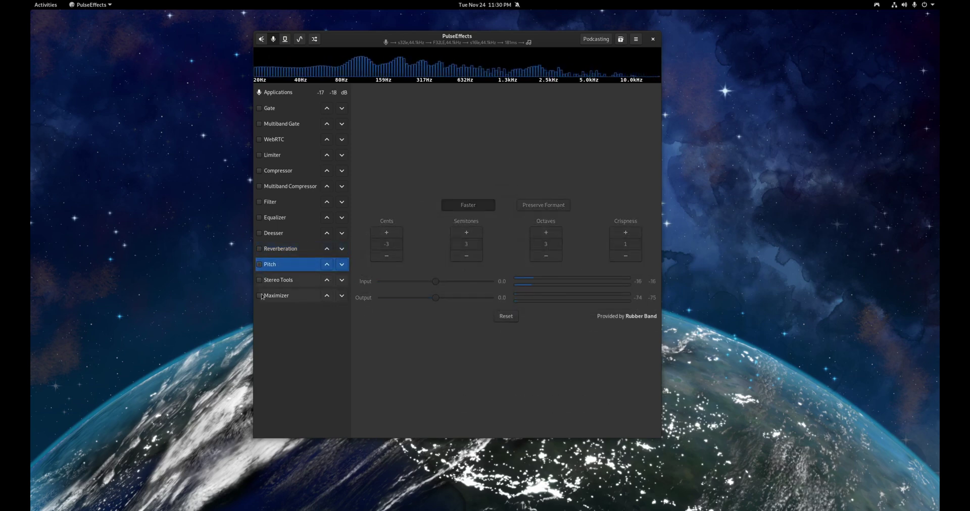
# Turn on the Multiband Compressor, lower its input to about -2.3, then turn it off.
pyautogui.click(260, 187)
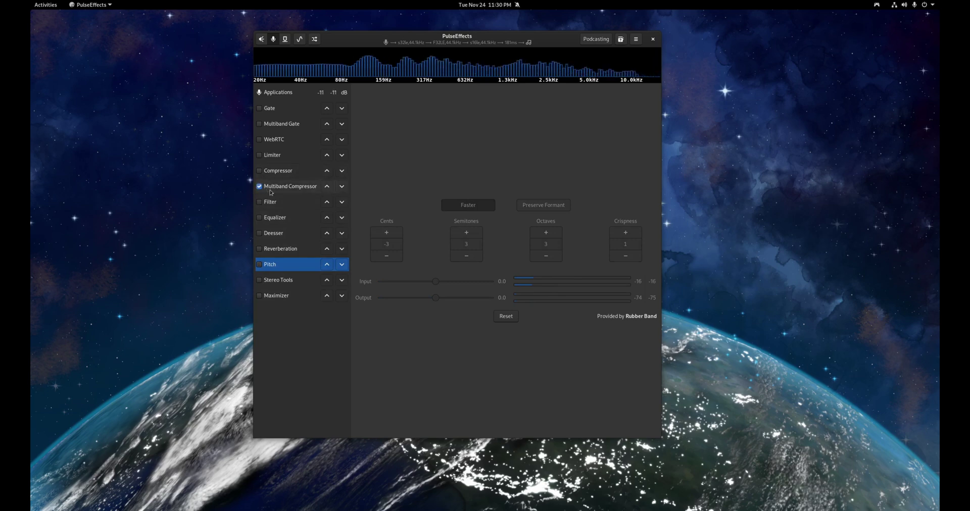
pyautogui.click(269, 190)
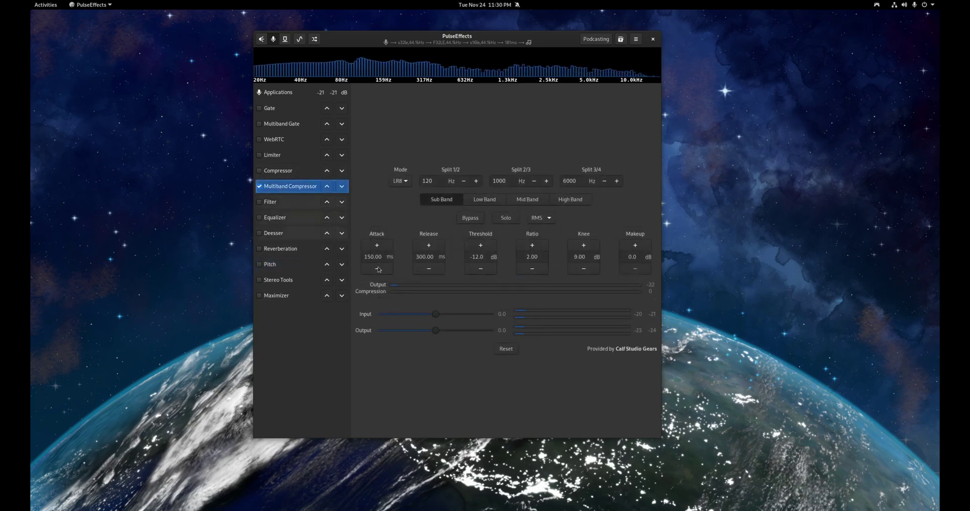
pyautogui.moveTo(437, 316)
pyautogui.mouseDown()
pyautogui.moveTo(455, 316)
pyautogui.moveTo(436, 315)
pyautogui.mouseUp()
pyautogui.click(259, 187)
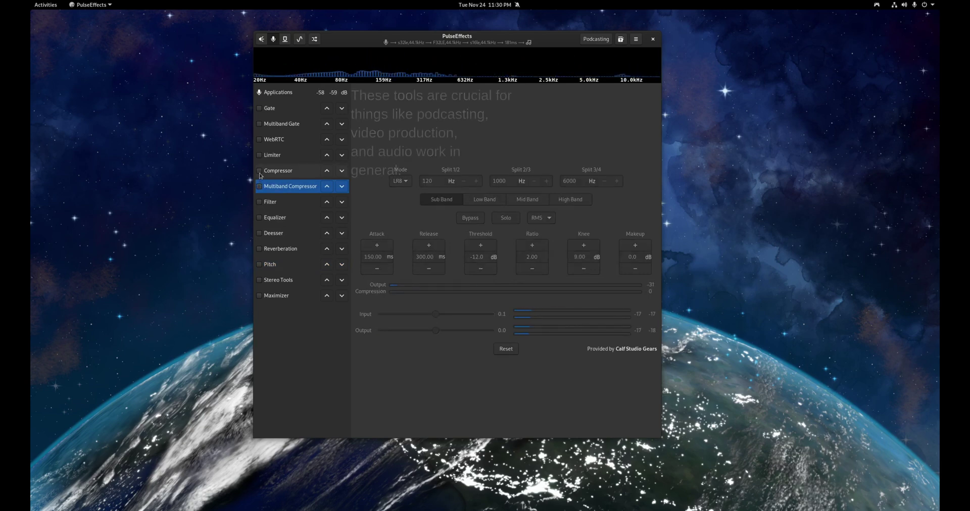
# Switch the Compressor and Limiter back off and return to the speaker output effects.
pyautogui.click(259, 170)
pyautogui.click(259, 156)
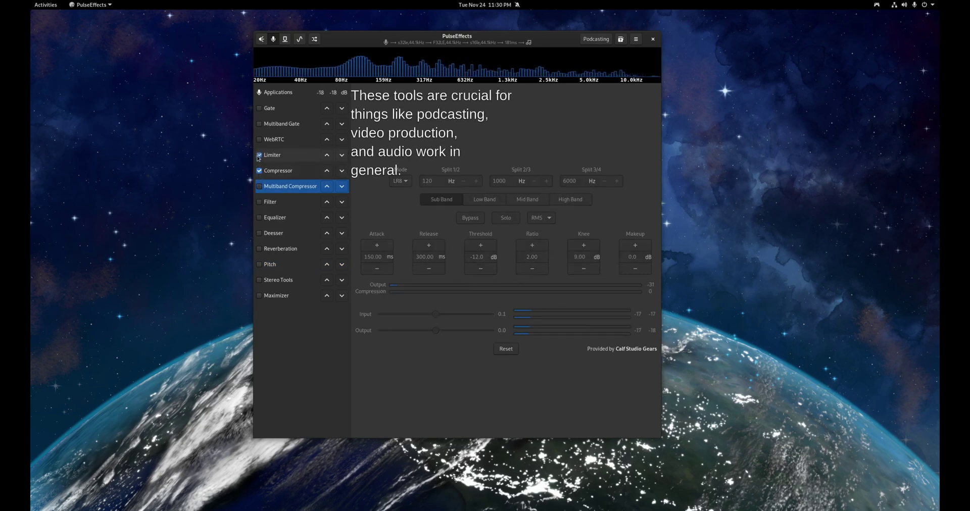
pyautogui.click(259, 156)
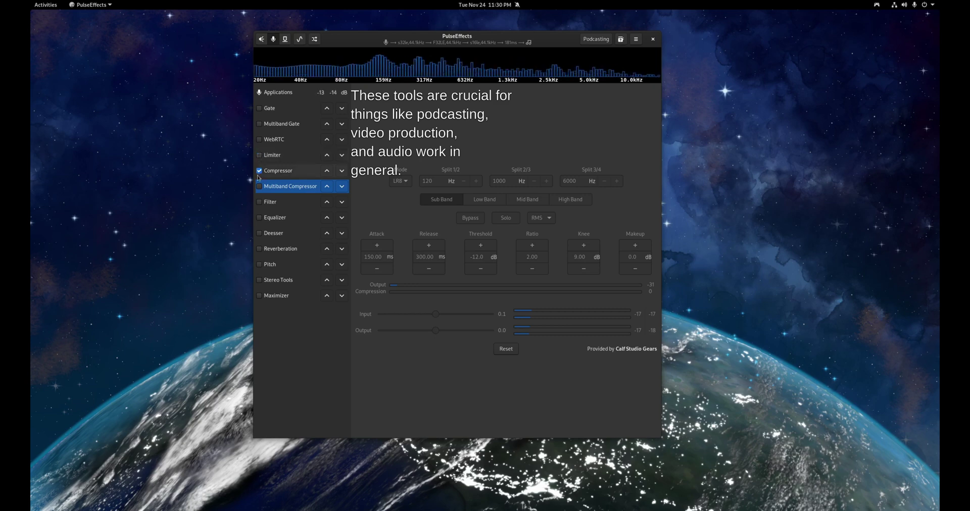
pyautogui.click(260, 172)
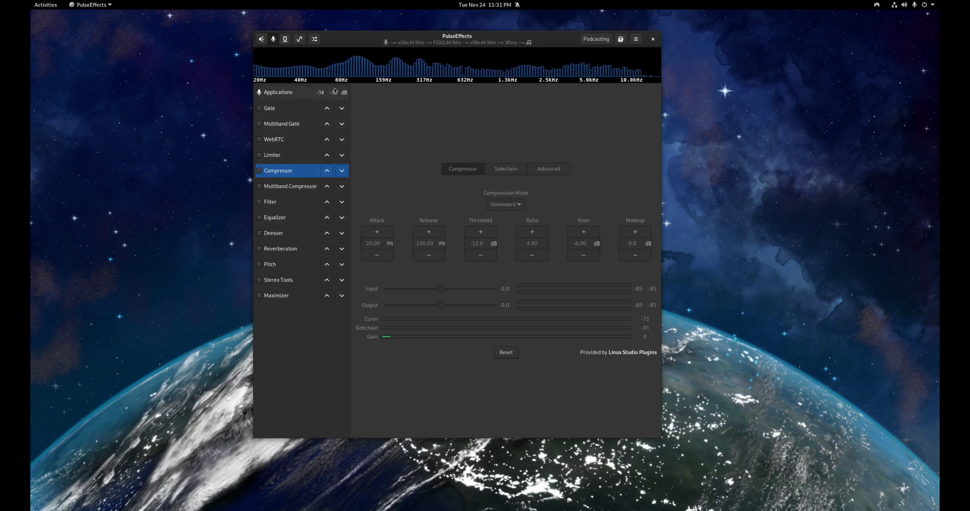
pyautogui.click(261, 39)
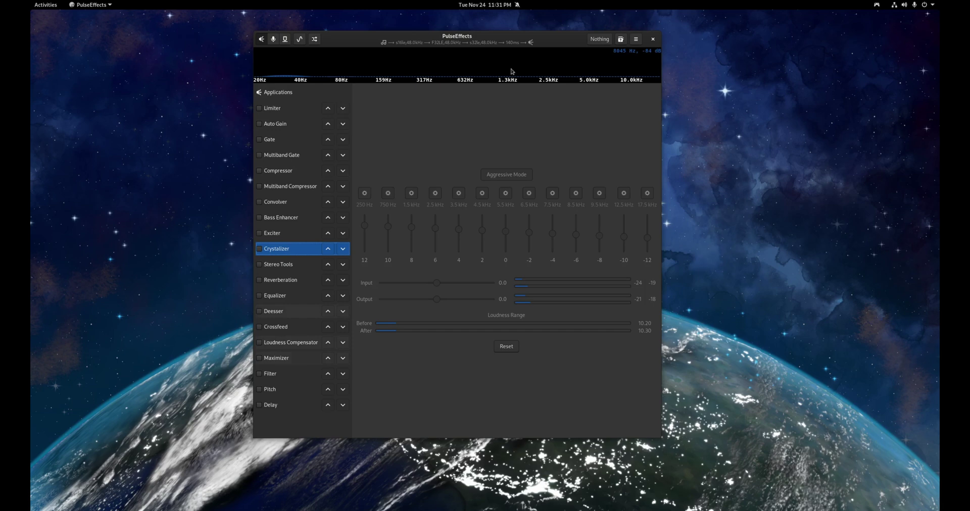
# Load the Bass Boosted preset and inspect its Equalizer and Convolver settings.
pyautogui.click(606, 40)
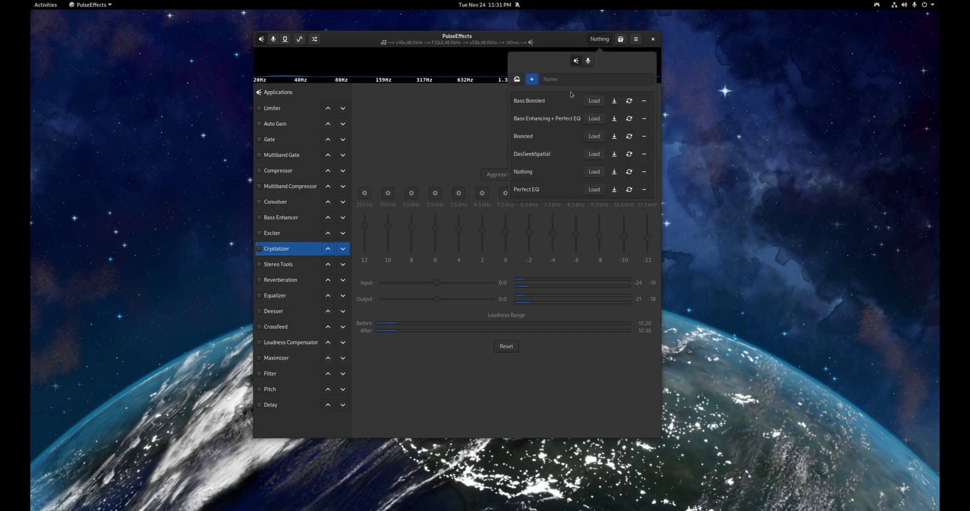
pyautogui.click(599, 101)
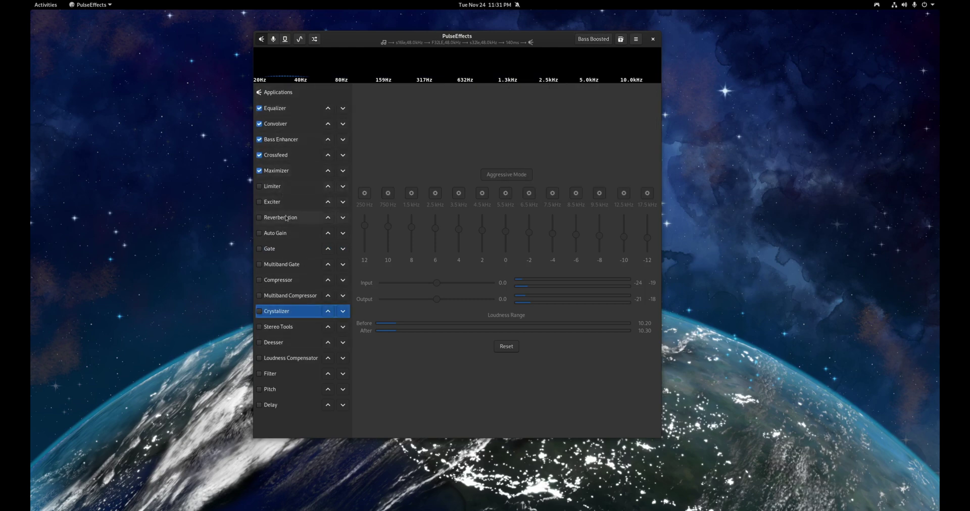
pyautogui.click(297, 110)
pyautogui.click(279, 124)
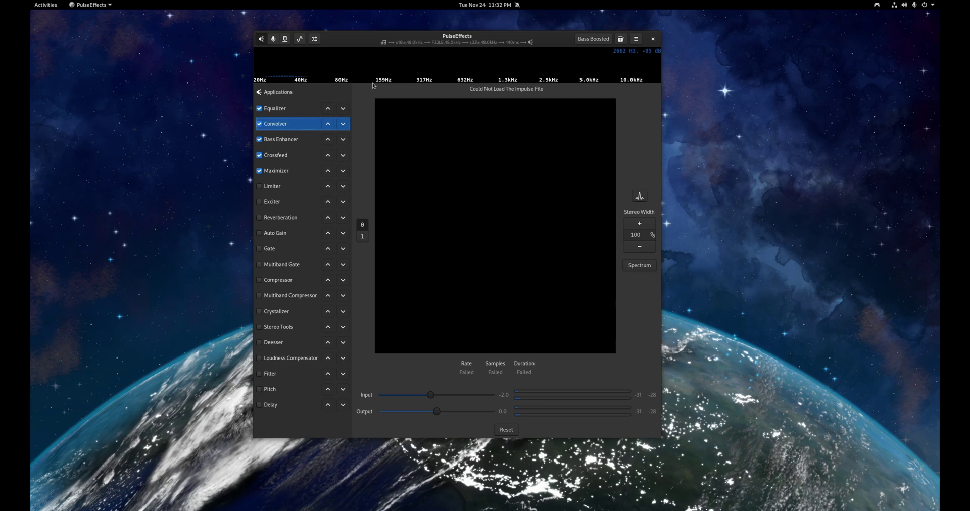
# Reload the Nothing preset and show the Applications page with Firefox's stream at 56%.
pyautogui.click(590, 41)
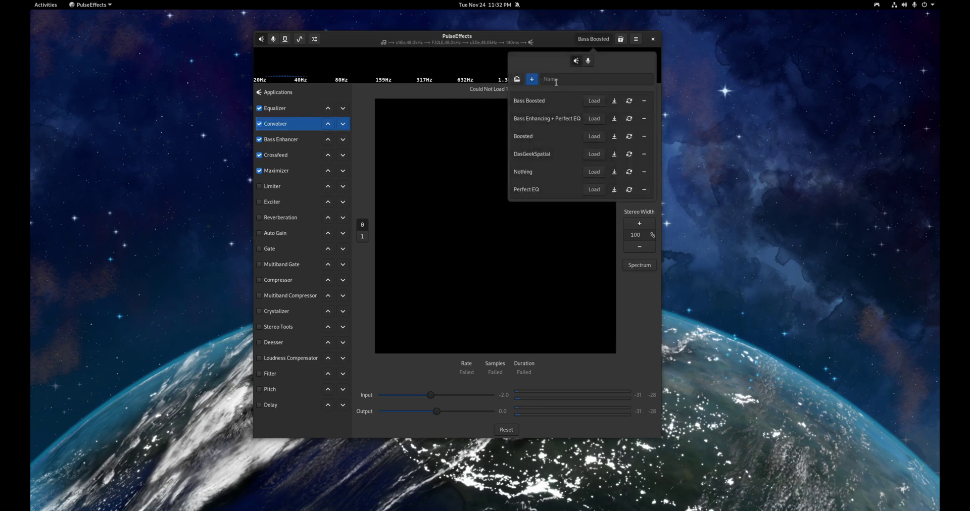
pyautogui.click(594, 172)
pyautogui.click(499, 40)
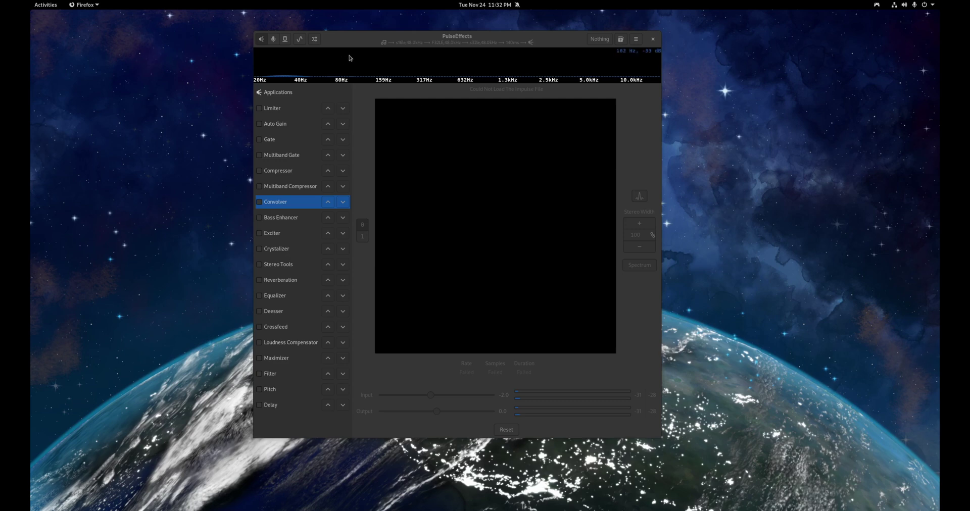
pyautogui.click(414, 40)
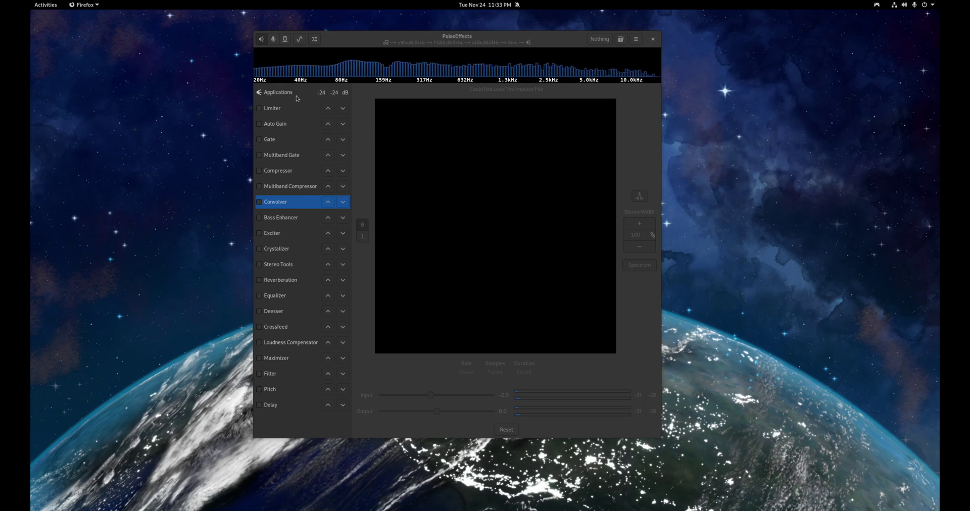
pyautogui.click(297, 96)
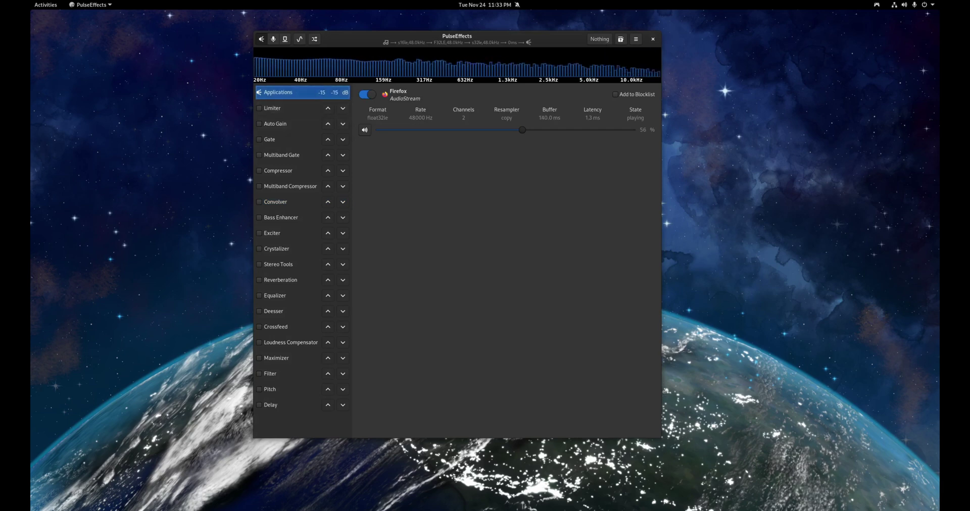
# Load the Bass Enhancing + Perfect EQ preset so Convolver and Equalizer turn on.
pyautogui.hotkey('alt', 'Tab')
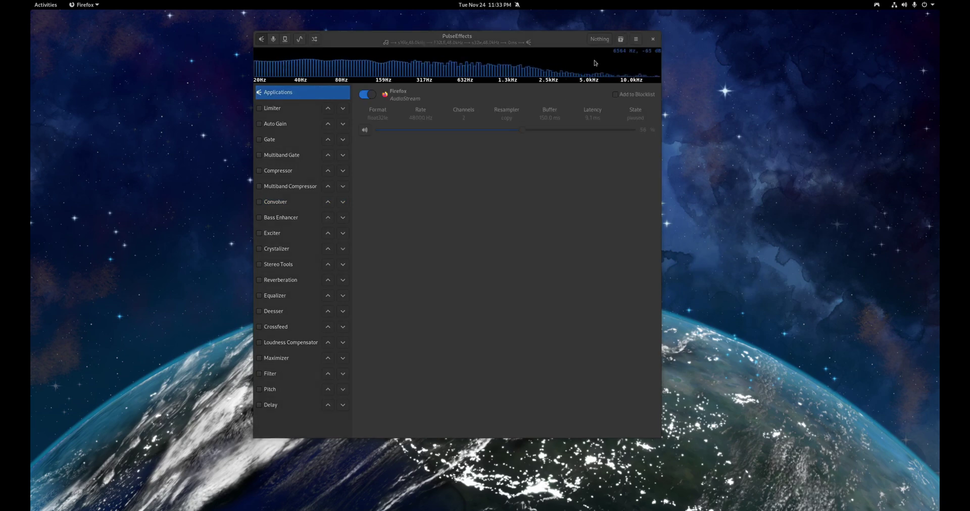
pyautogui.click(596, 42)
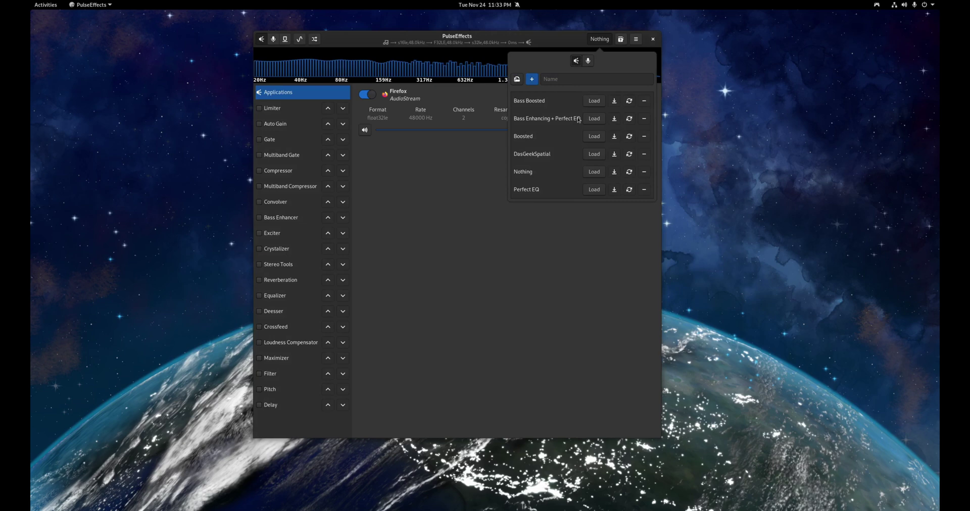
pyautogui.click(588, 118)
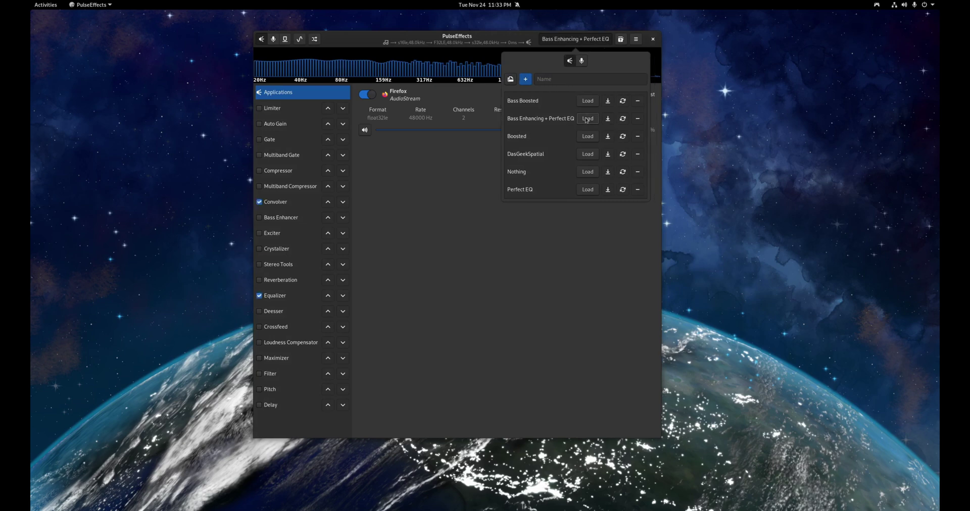
pyautogui.click(457, 177)
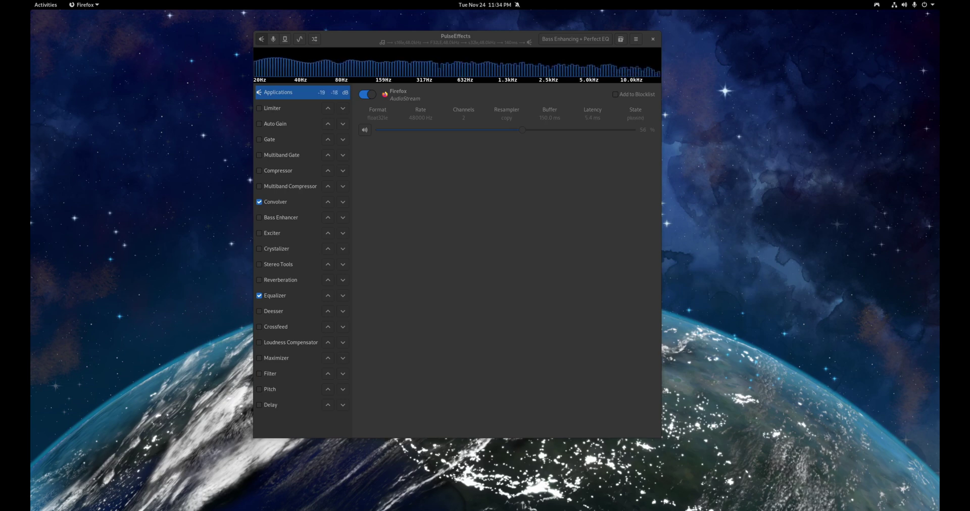
# Load the Perfect EQ preset, leaving only the Equalizer enabled.
pyautogui.click(562, 44)
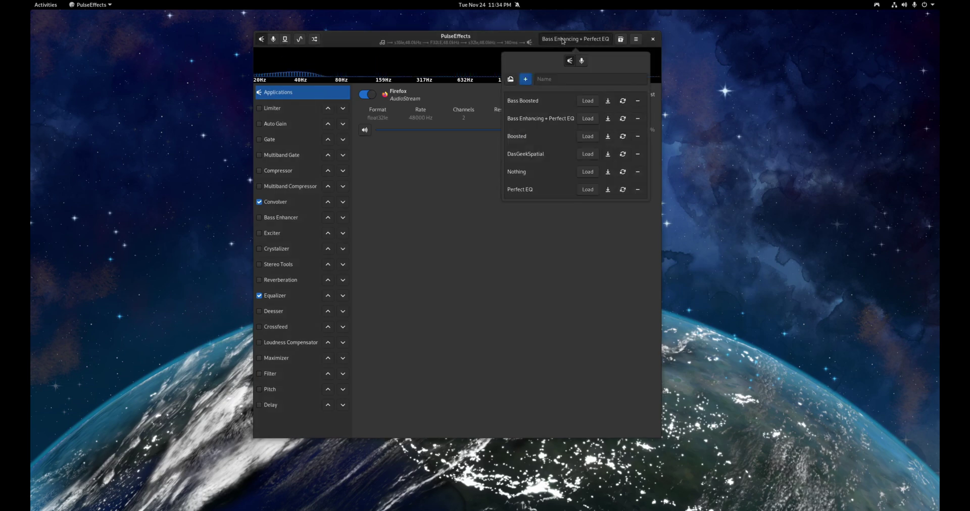
pyautogui.click(586, 191)
pyautogui.click(592, 275)
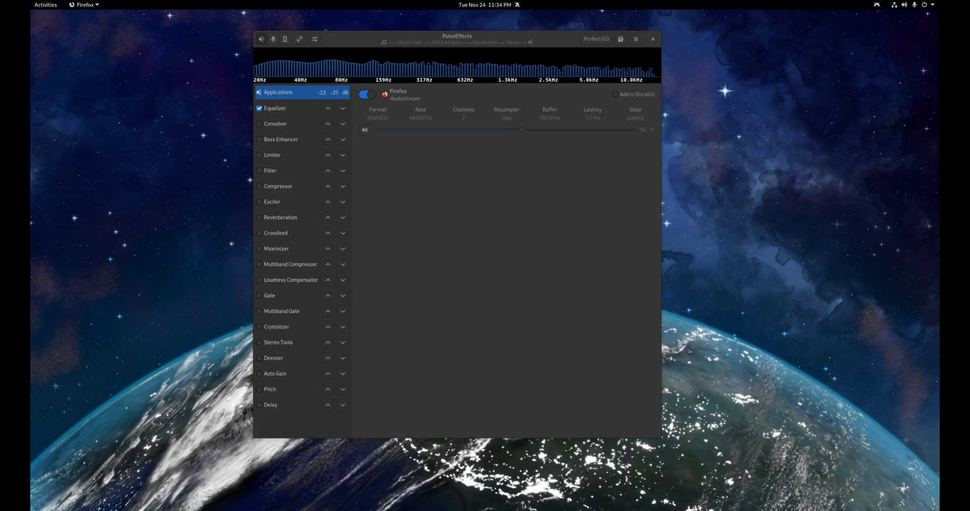
# Load Bass Boosted, Bass Enhancing + Perfect EQ, Perfect EQ, then Boosted in turn.
pyautogui.click(597, 39)
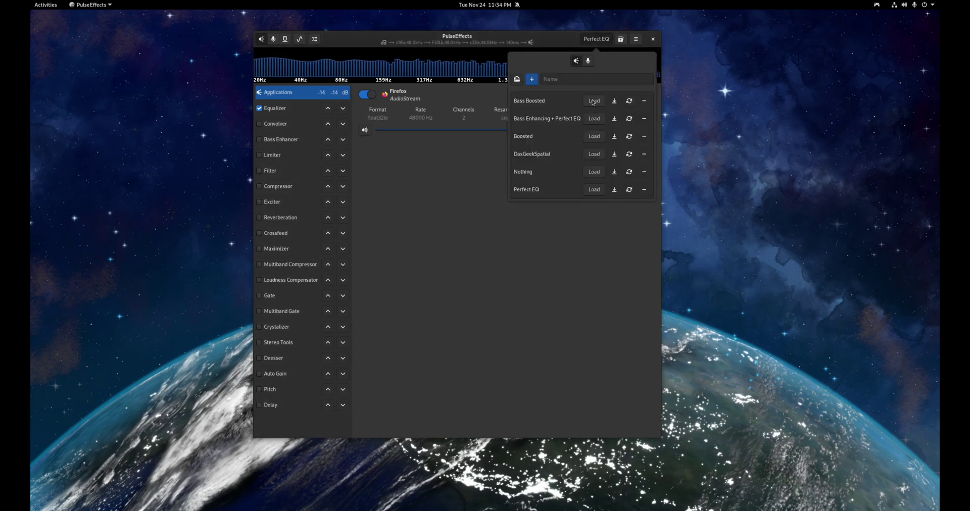
pyautogui.click(593, 102)
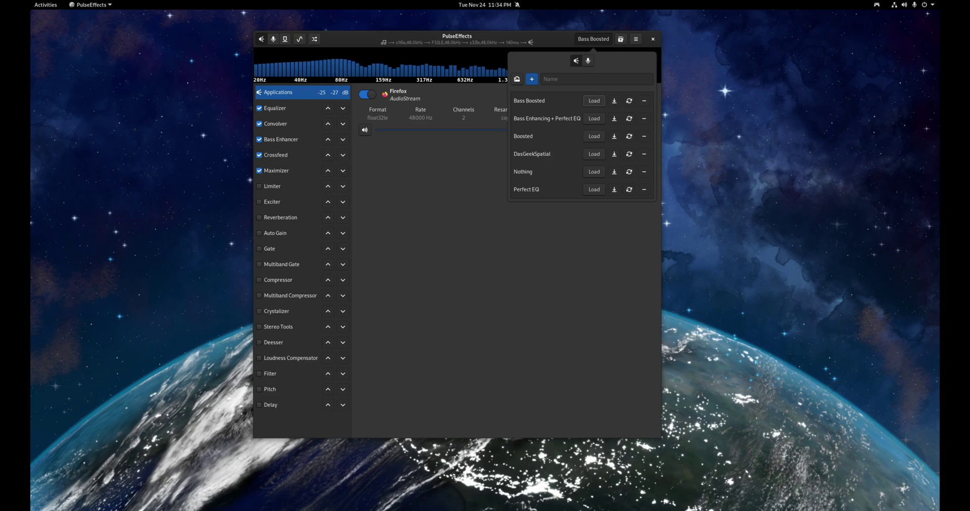
pyautogui.hotkey('alt', 'Tab')
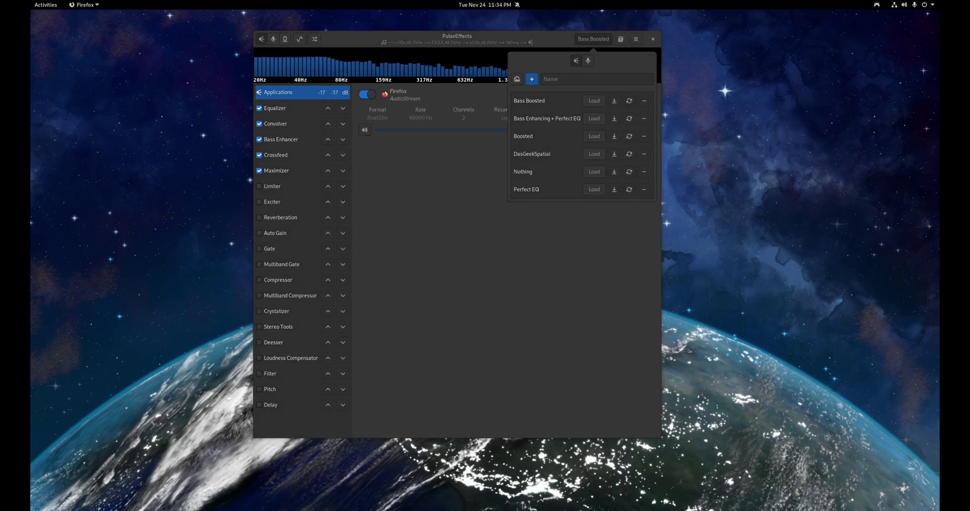
pyautogui.click(592, 122)
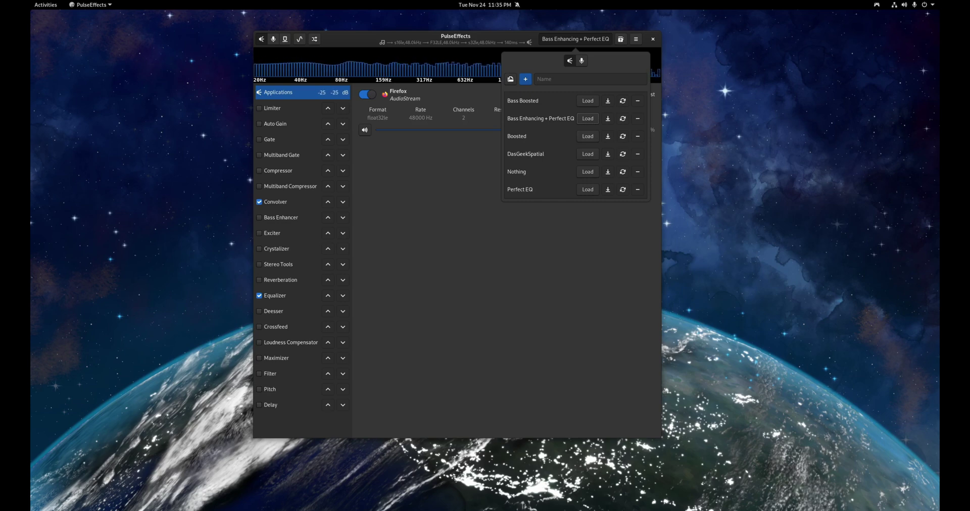
pyautogui.click(586, 191)
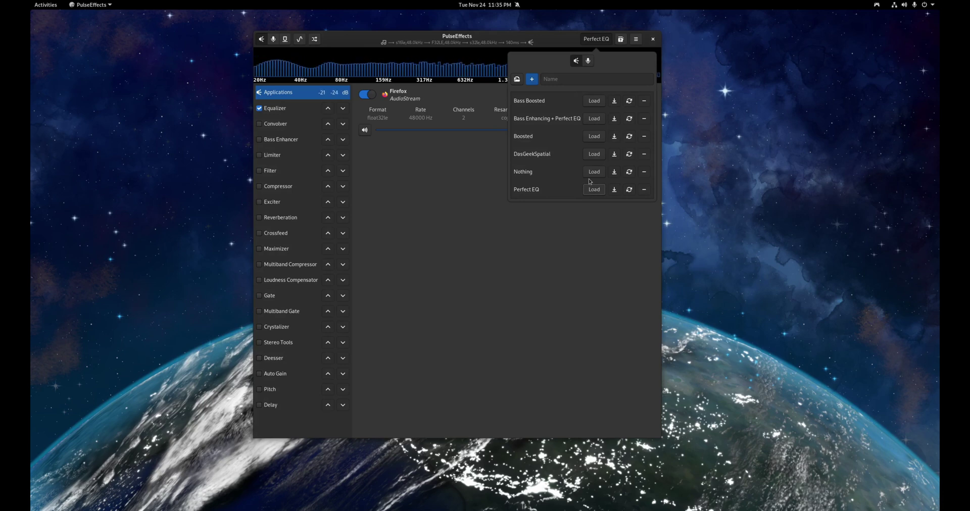
pyautogui.click(593, 137)
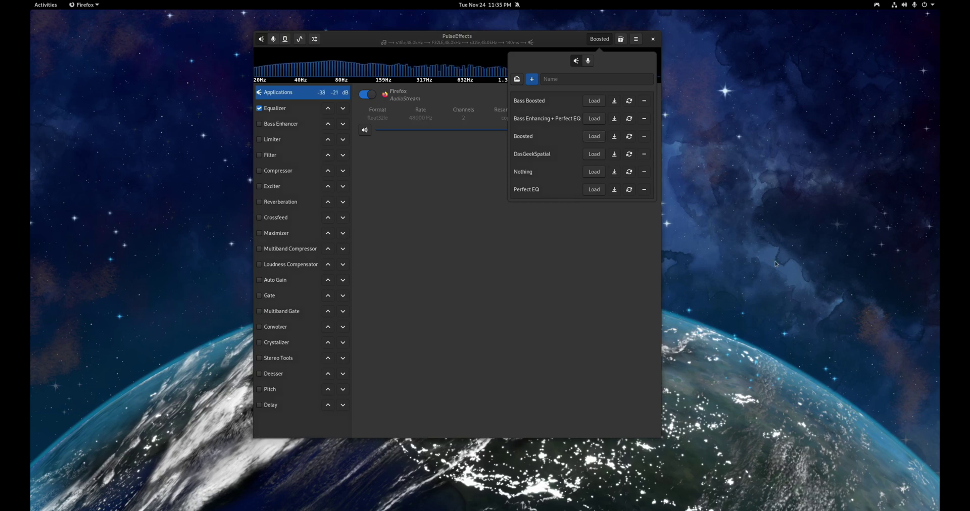
# Load the DasGeekSpatial preset from the presets list.
pyautogui.click(594, 154)
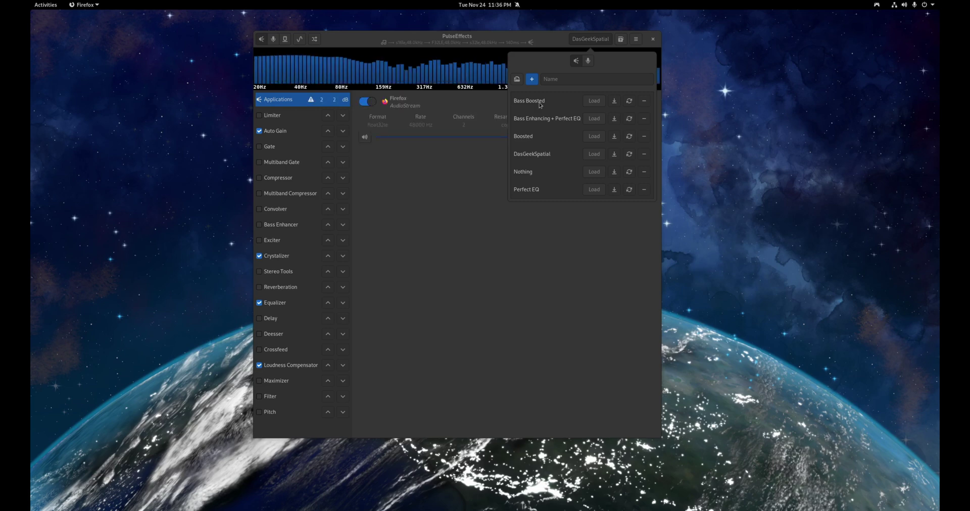
# Switch to the Nothing preset from the presets list.
pyautogui.click(594, 172)
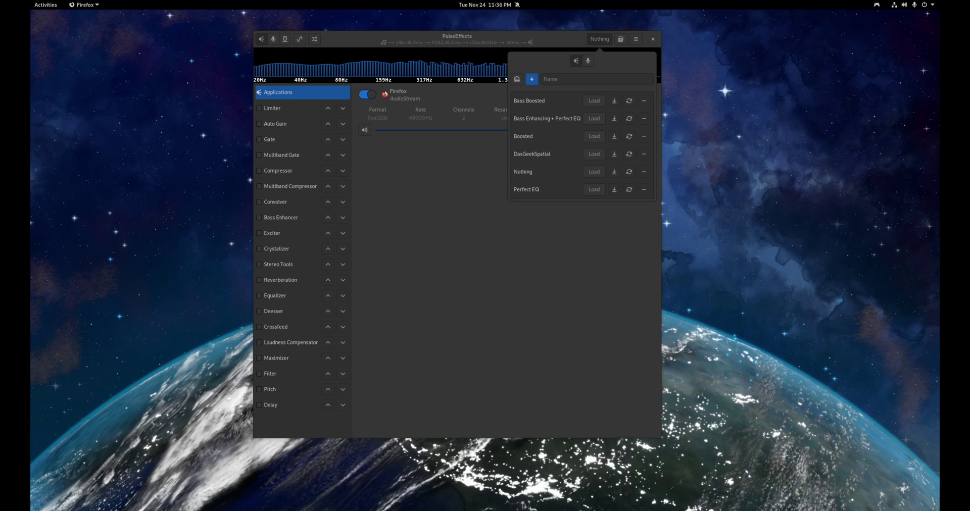
# Dismiss the presets popover, keeping the Nothing preset active.
pyautogui.click(450, 283)
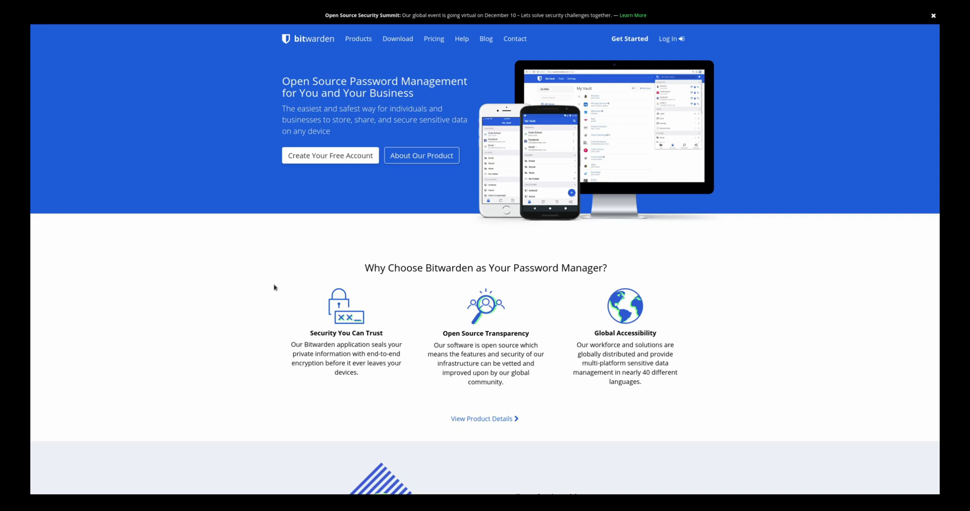
pyautogui.scroll(-2, 273, 331)
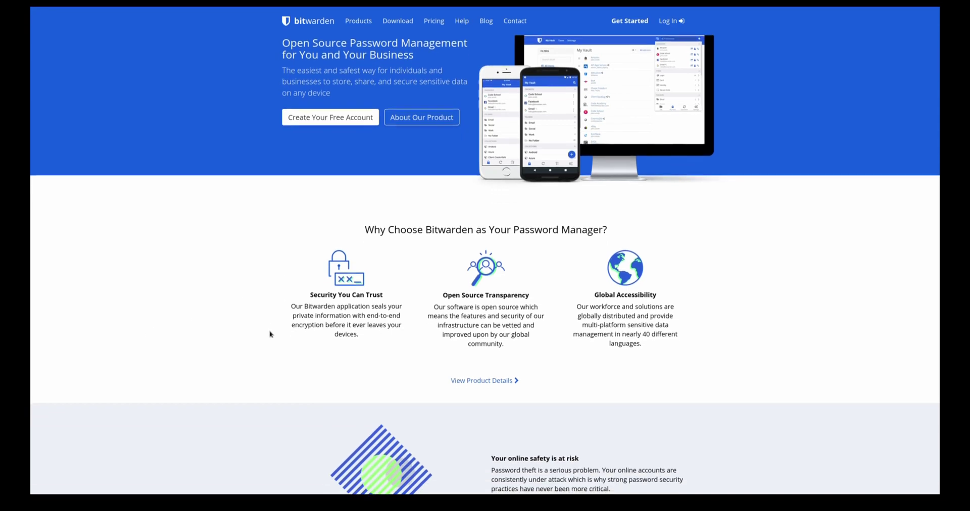
pyautogui.scroll(-2, 271, 334)
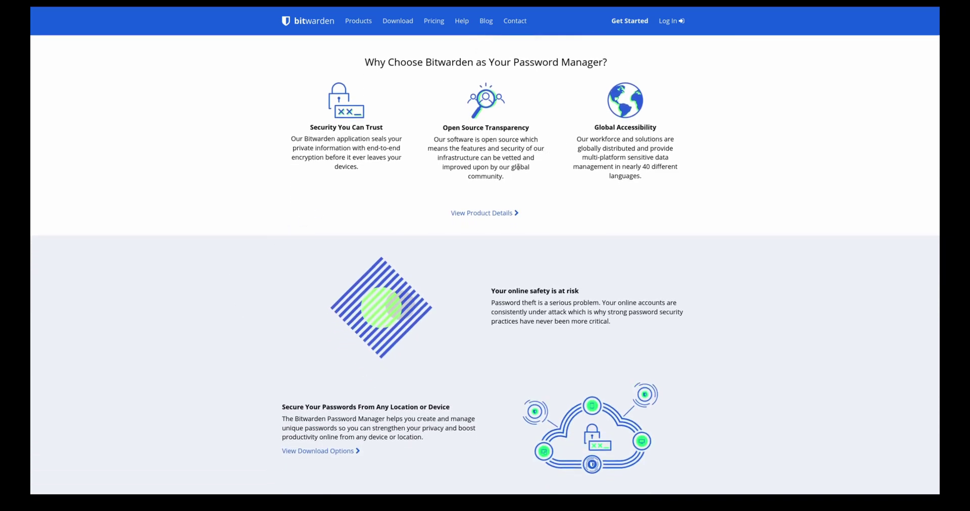
pyautogui.scroll(-4, 190, 217)
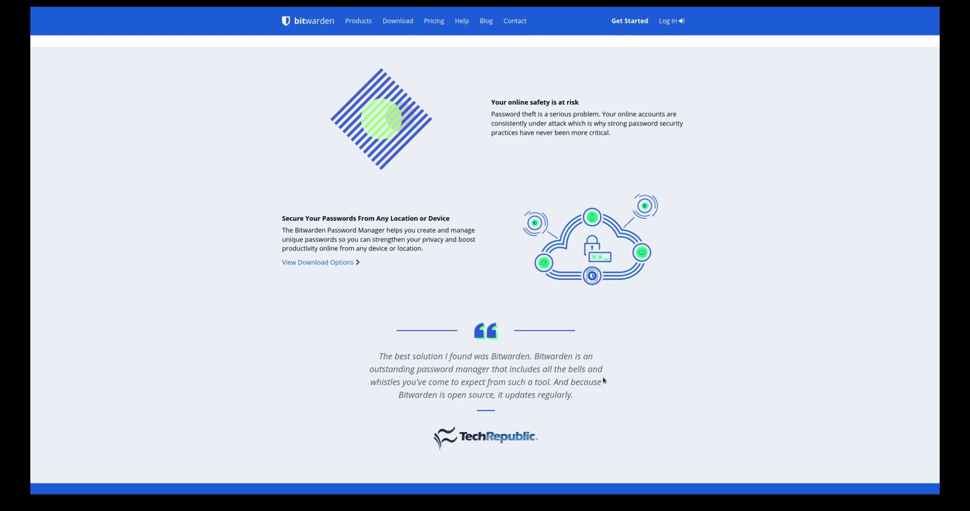
pyautogui.scroll(-2, 288, 349)
pyautogui.scroll(-4, 276, 343)
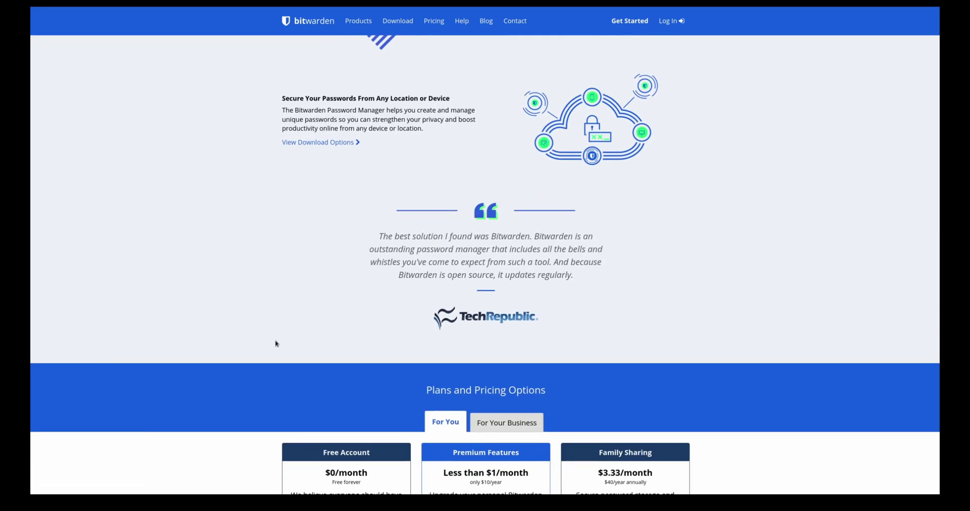
pyautogui.scroll(-3, 201, 324)
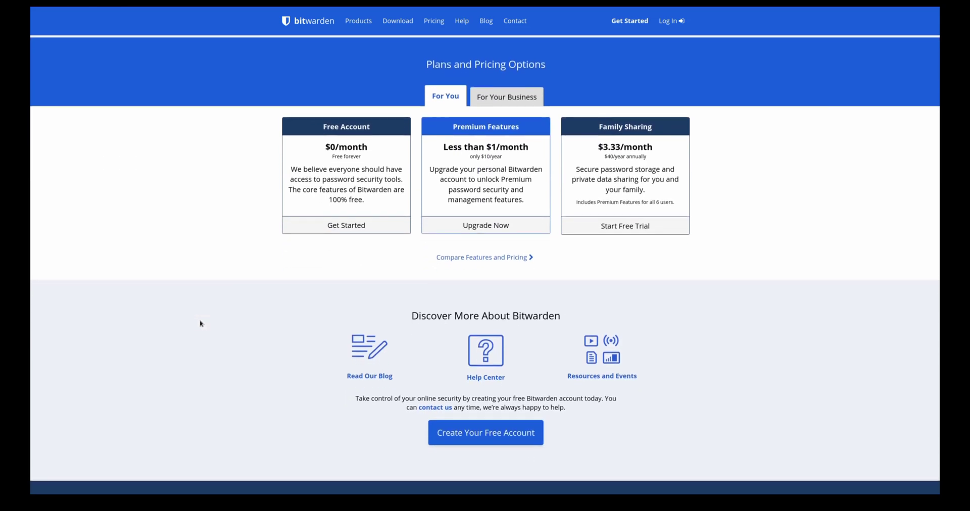
pyautogui.scroll(-2, 201, 323)
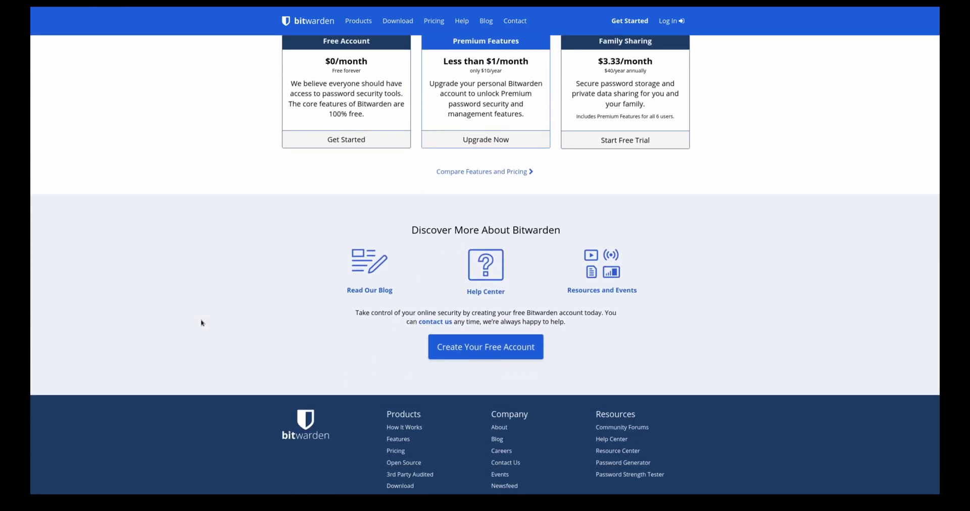
pyautogui.scroll(3, 201, 324)
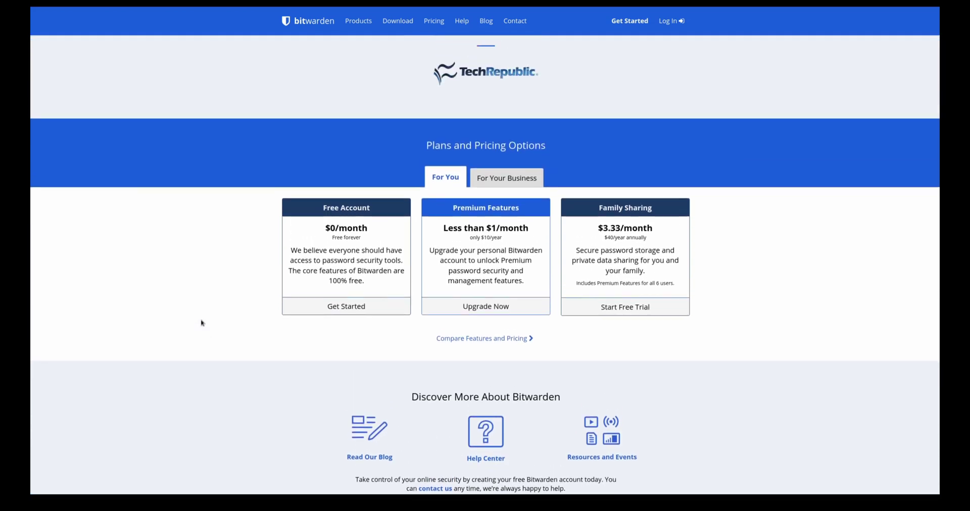
pyautogui.scroll(1, 201, 324)
pyautogui.scroll(4, 201, 323)
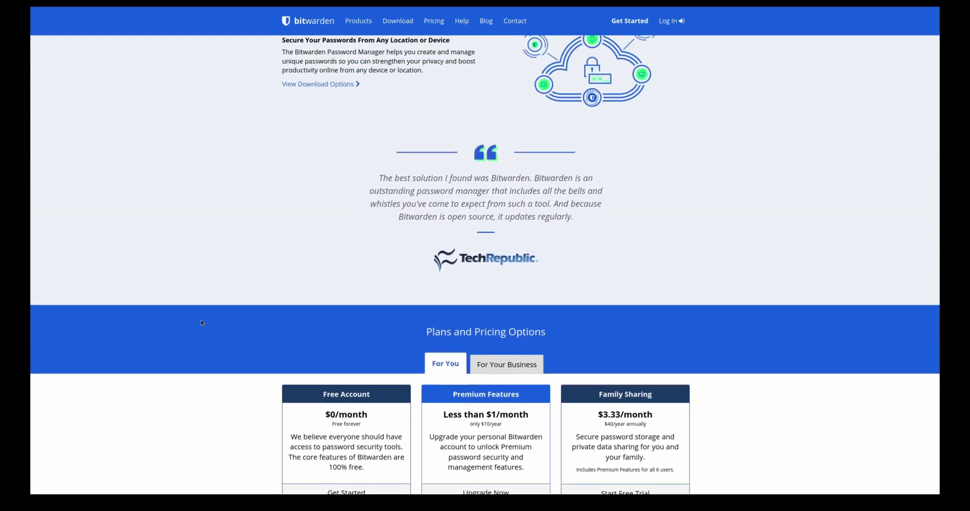
pyautogui.scroll(5, 201, 323)
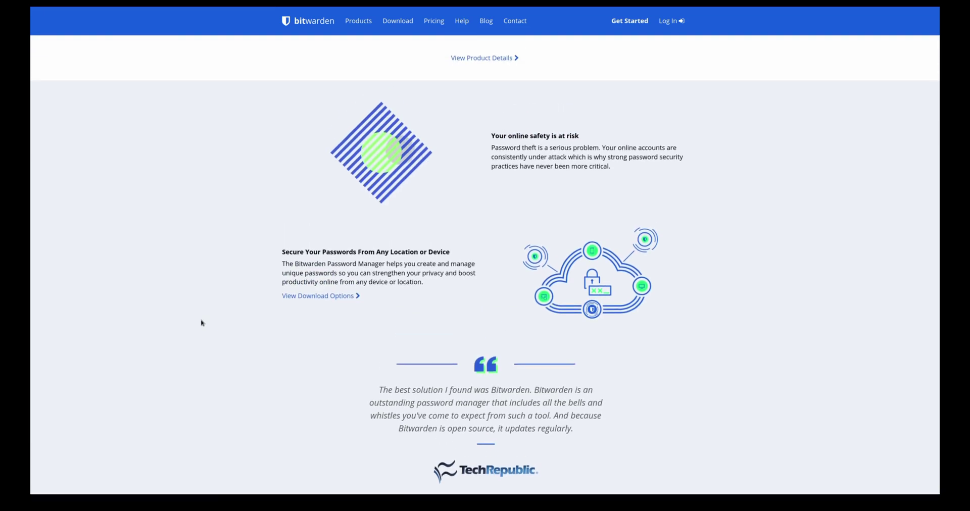
pyautogui.scroll(4, 201, 323)
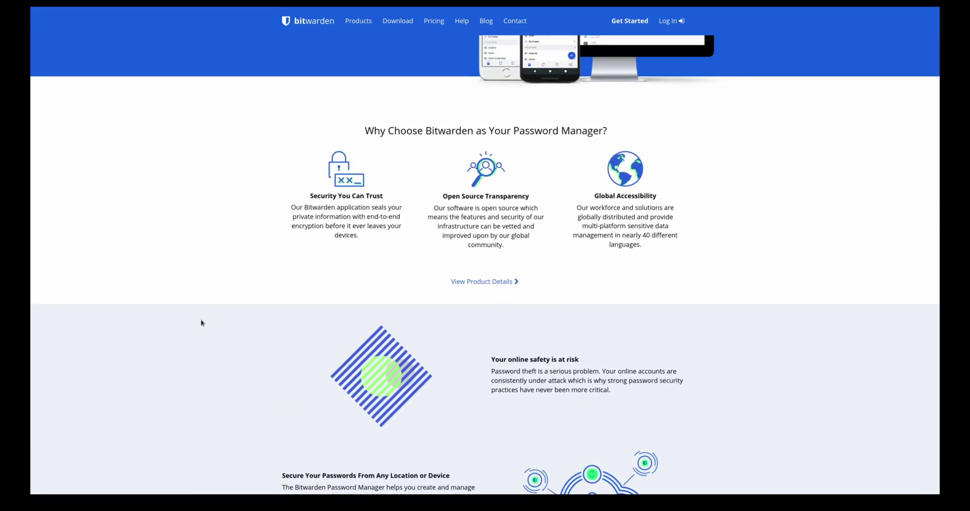